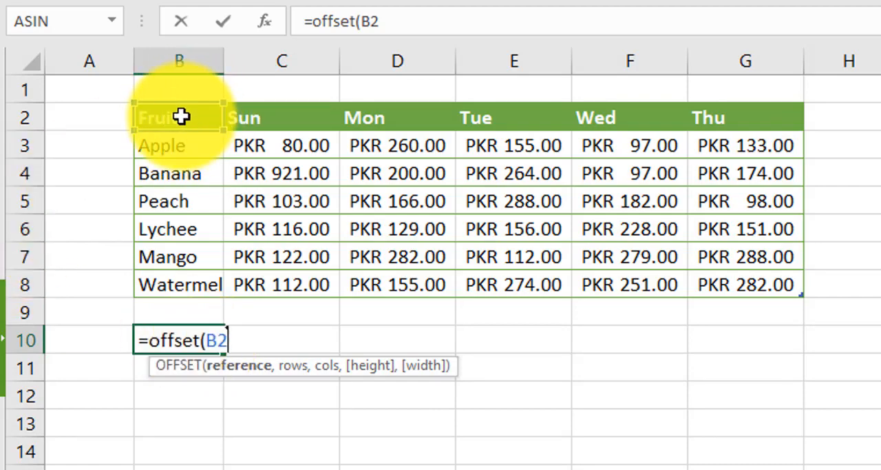
Complete the OFFSET formula in B10 with reference B2, 3 rows and 1 column
type(",3")
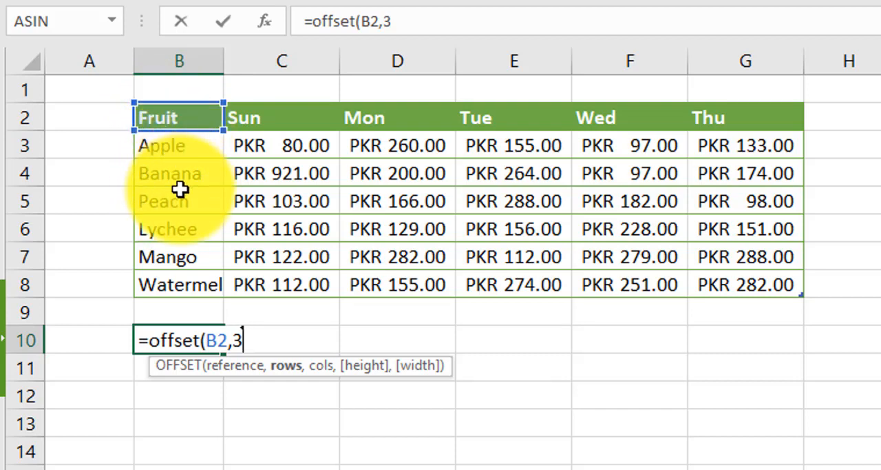
type(",1")
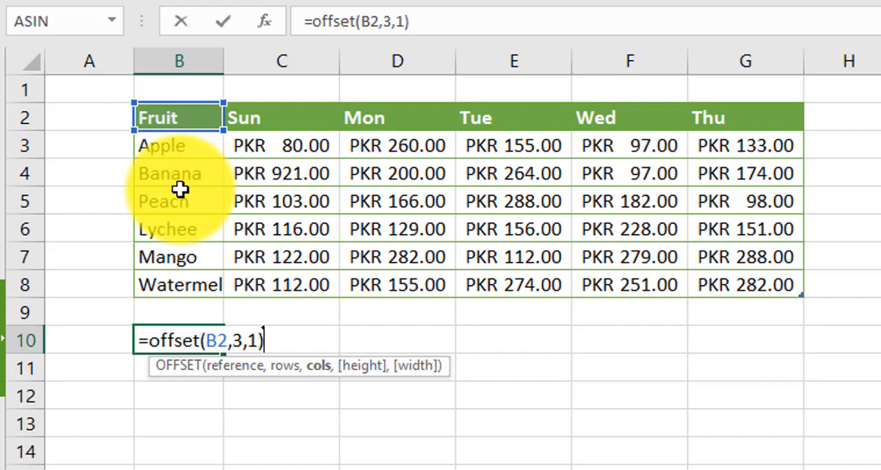
key("Return")
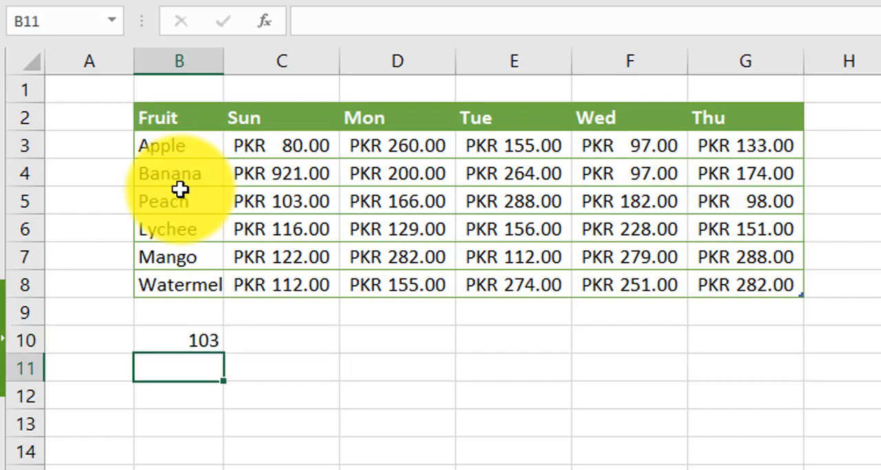
Compare the OFFSET result in B10 with Peach's Sunday price in C5 and review the formula's arguments
left_click(268, 200)
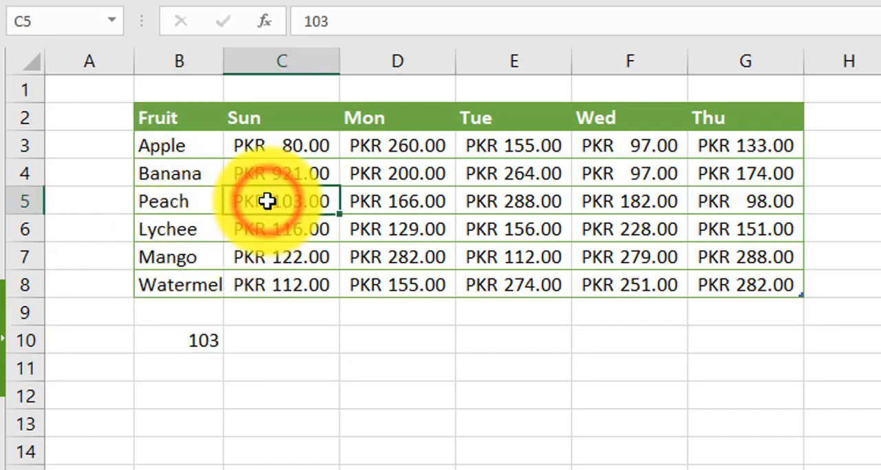
double_click(196, 337)
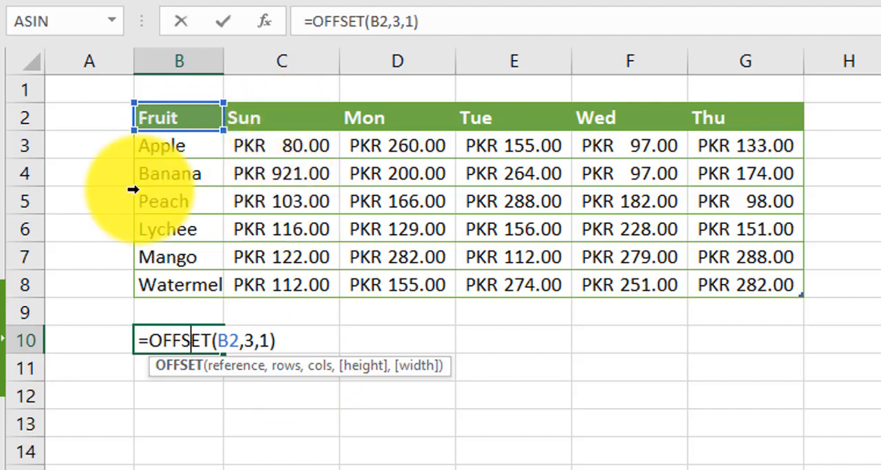
left_click(294, 202)
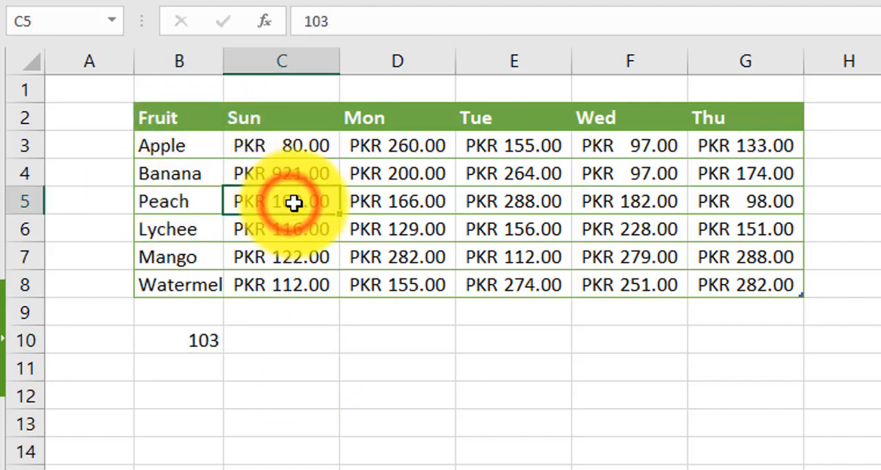
left_click(205, 343)
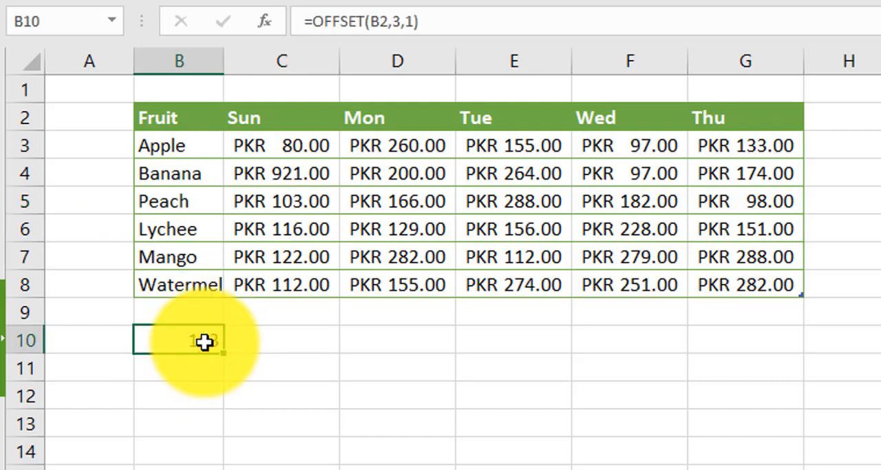
double_click(206, 342)
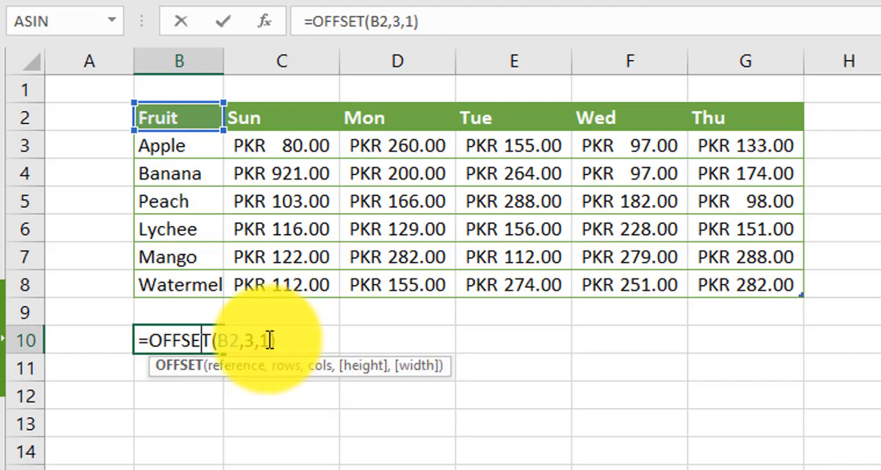
key("Return")
left_click(201, 344)
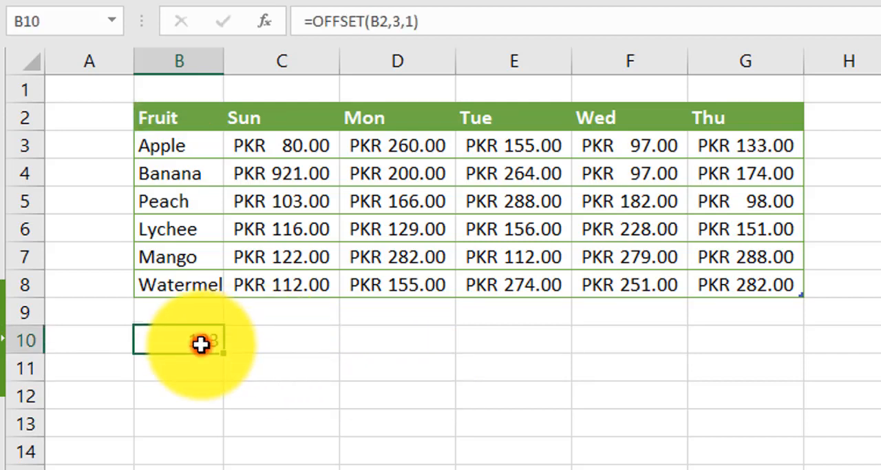
double_click(201, 344)
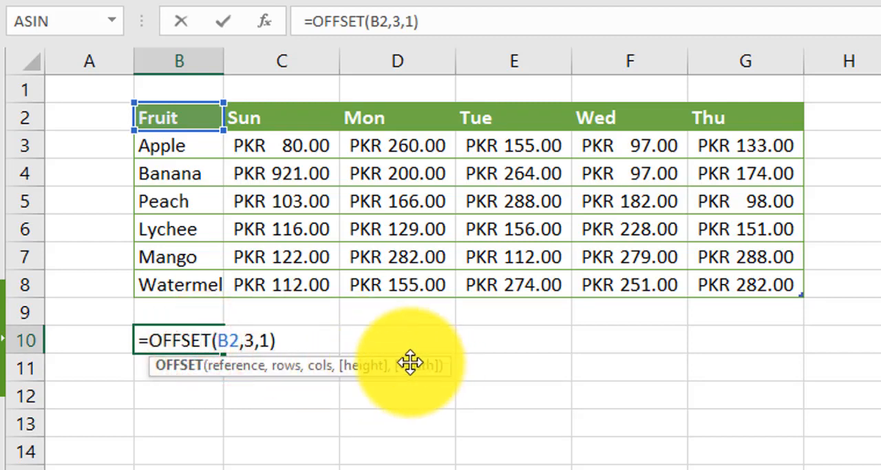
key("Return")
Start an OFFSET formula for the range D10:E11 with B2 as its reference
left_click(380, 339)
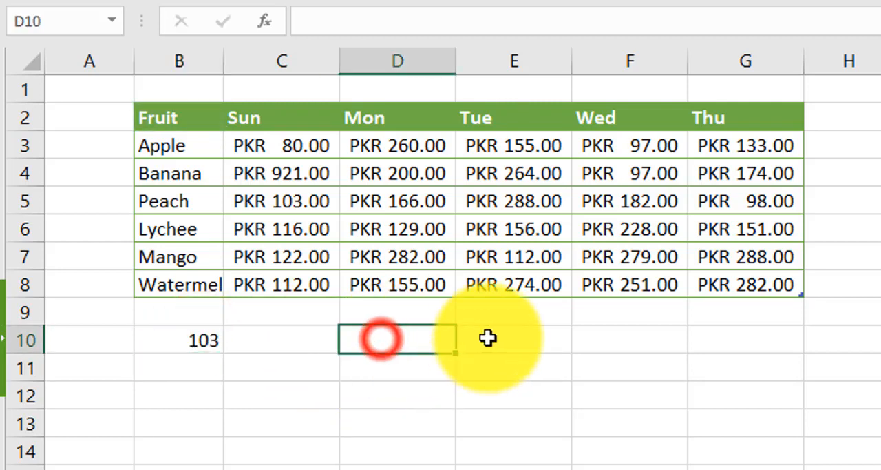
left_click_drag(488, 337, 488, 361)
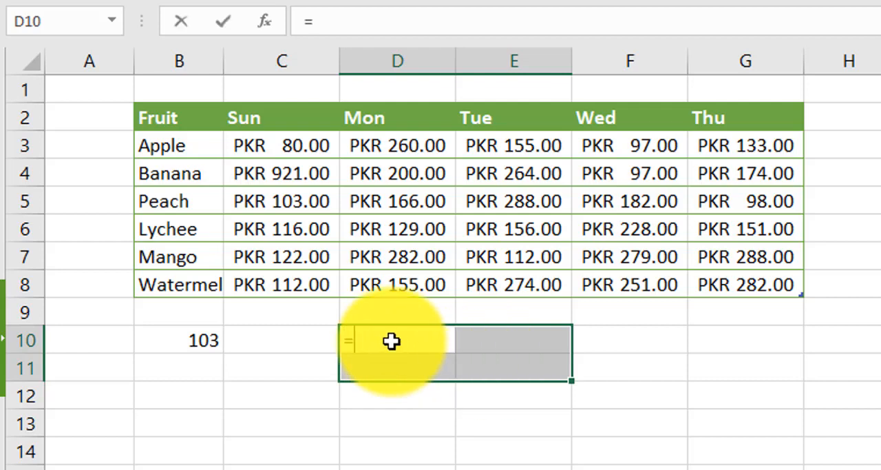
type("ffest")
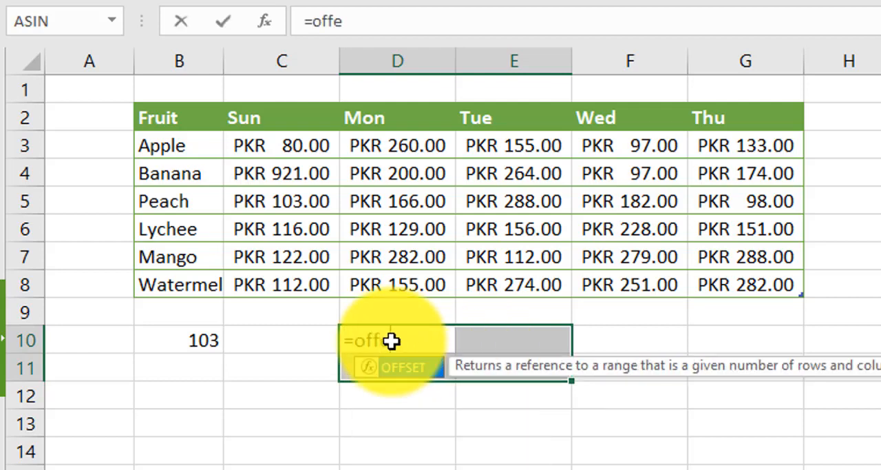
key("BackSpace")
key("BackSpace")
type("set(")
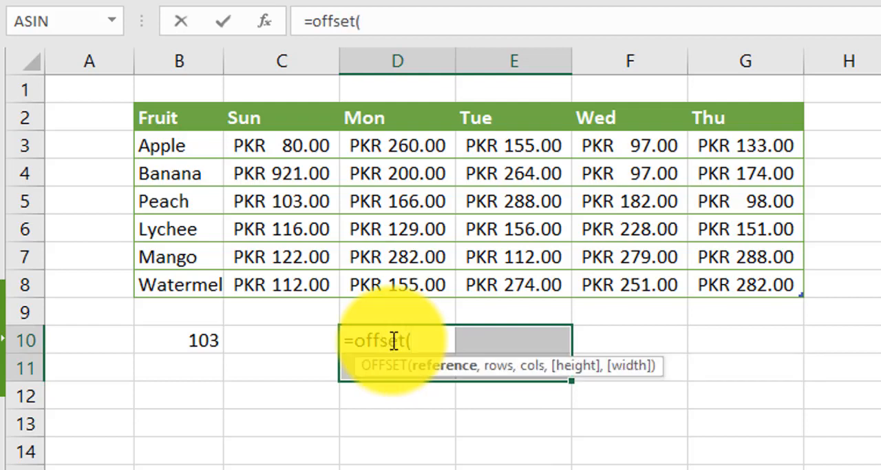
left_click(180, 117)
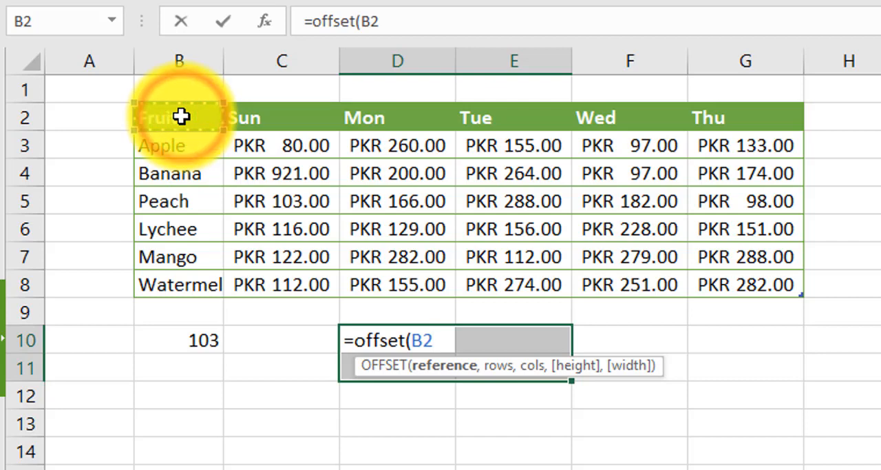
Give the OFFSET formula in D10 3 rows, 1 column, a height of 2 and a width of 2
type(",3")
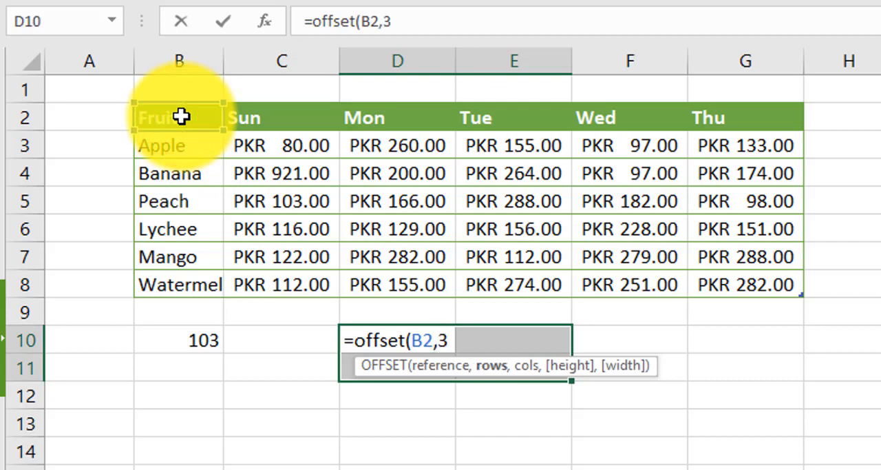
type(",1")
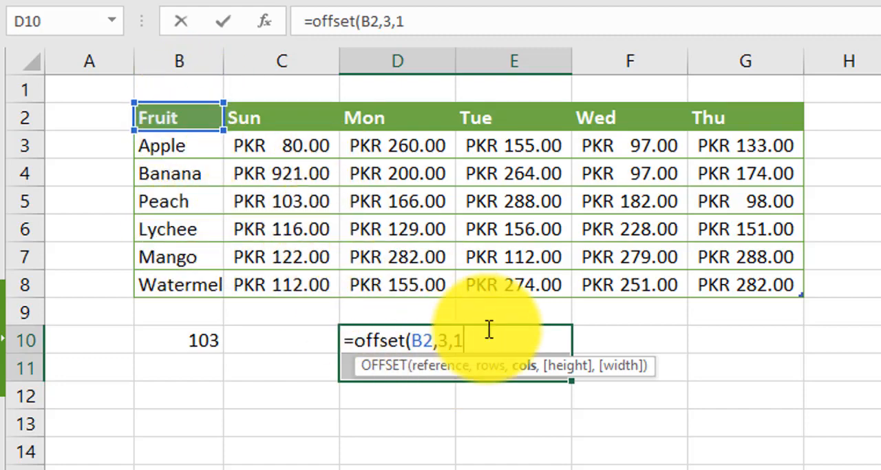
type(",")
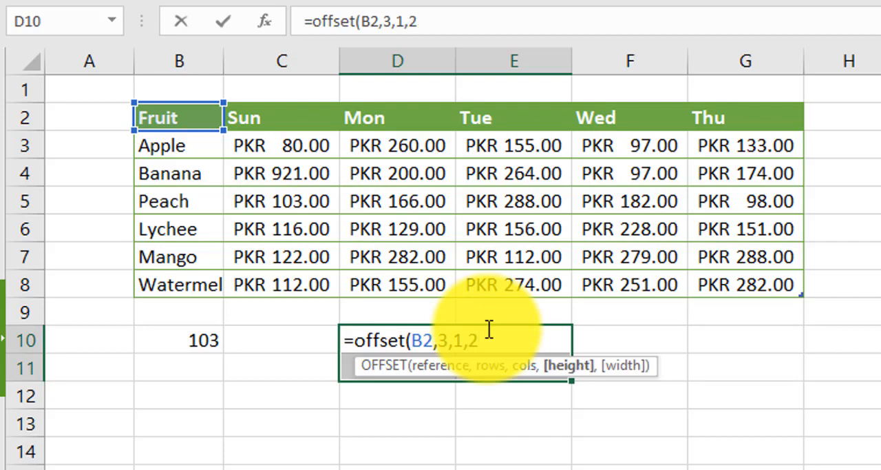
type("2,2")
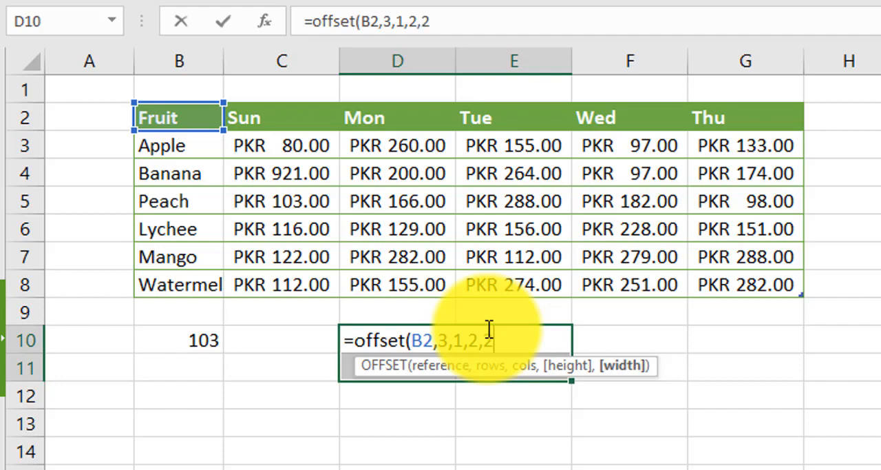
Try entering =OFFSET(B2,3,1,2,2) as an array formula in D10 alone, and undo it
double_click(425, 338)
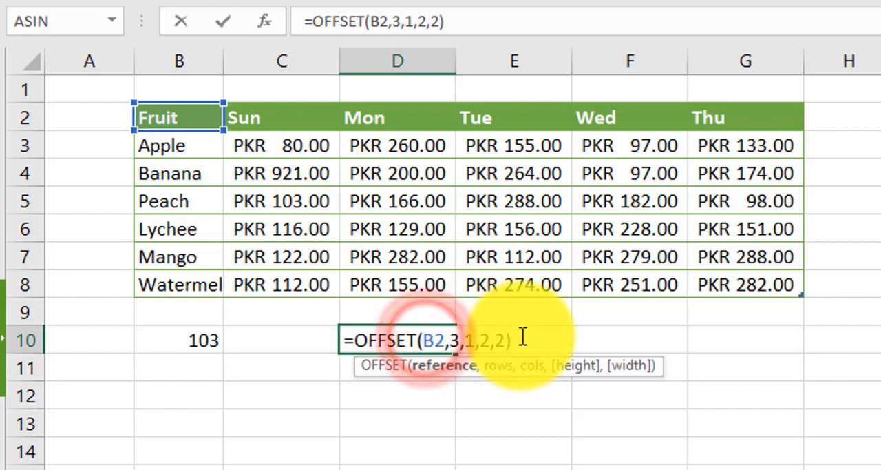
left_click(522, 335)
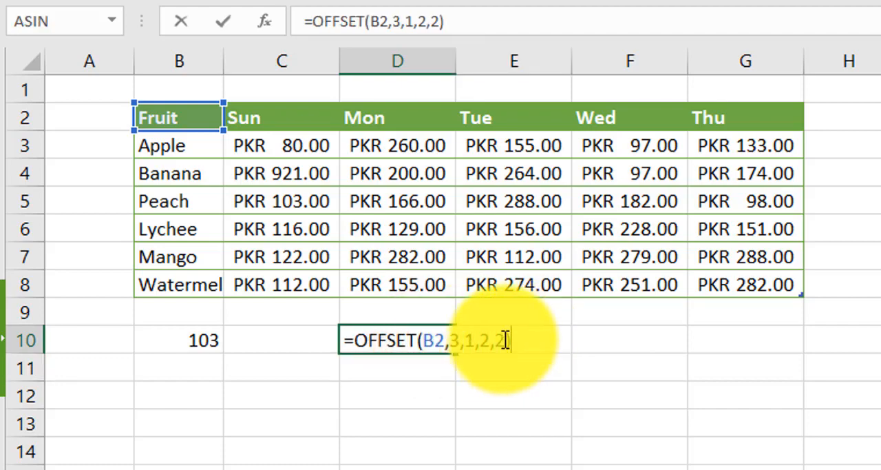
left_click_drag(504, 338, 480, 338)
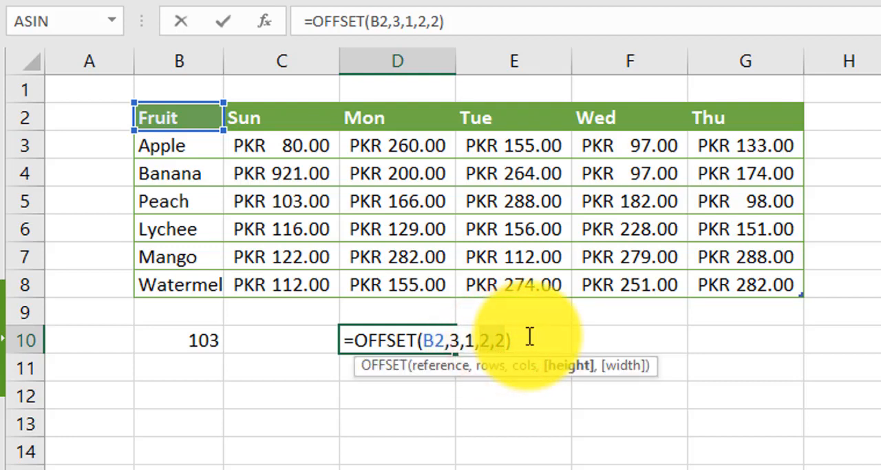
key("ctrl+shift+Return")
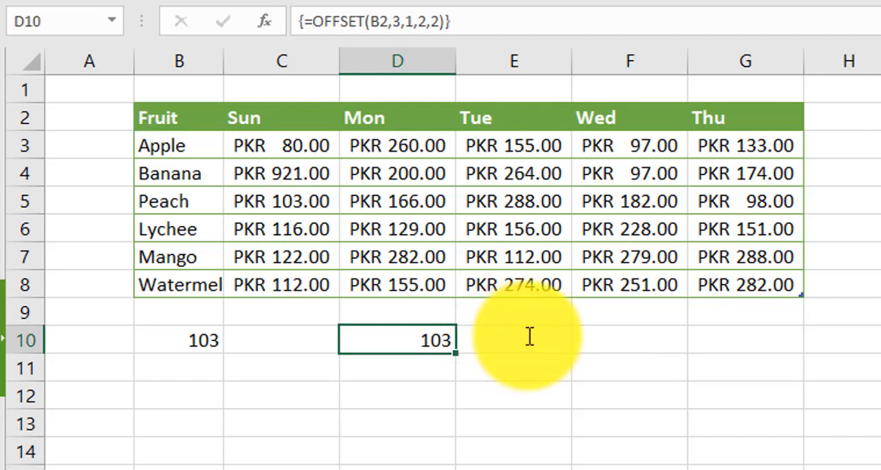
key("ctrl+z")
Copy the OFFSET formula from D10 and enter =OFFSET(B2,3,1,2,2) as an array formula across D10:E11
double_click(416, 339)
left_click_drag(529, 336, 241, 355)
key("ctrl+c")
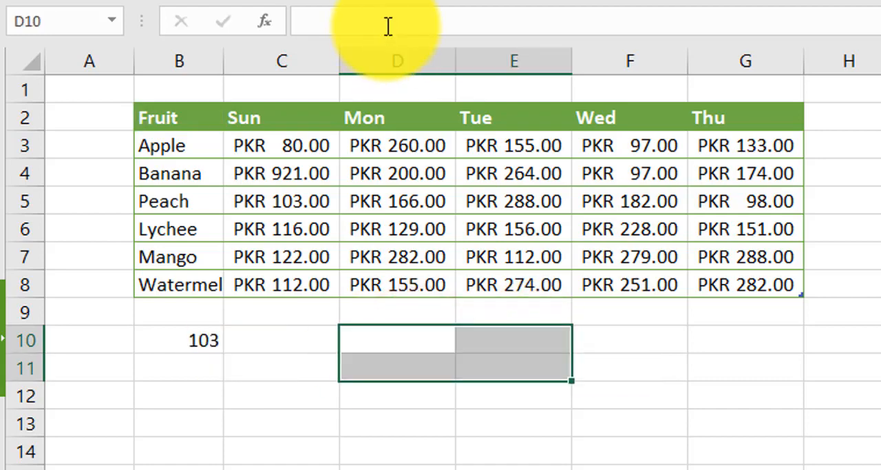
left_click(387, 26)
key("ctrl+v")
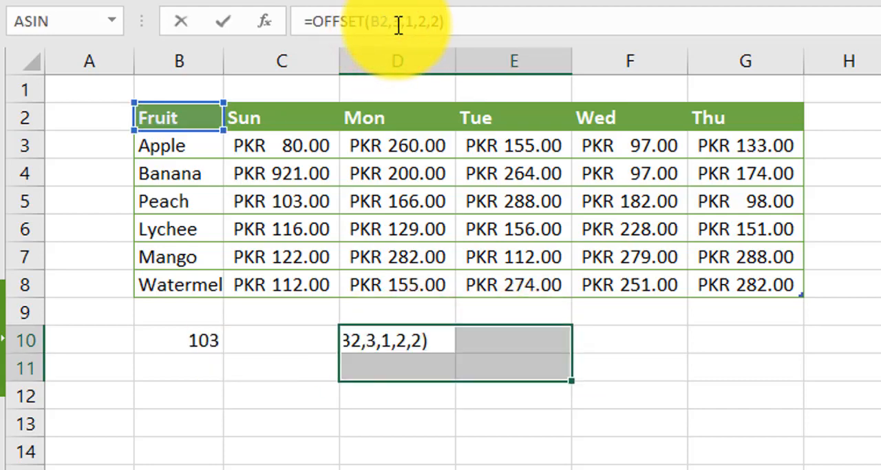
key("ctrl+shift+Return")
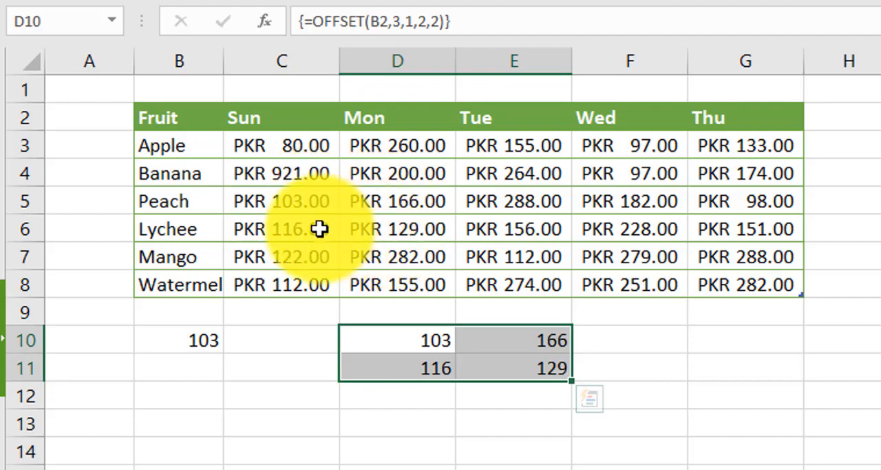
Review each argument of the array formula in D10 and compare the range D10:E11 with source cells C5:D6
double_click(392, 342)
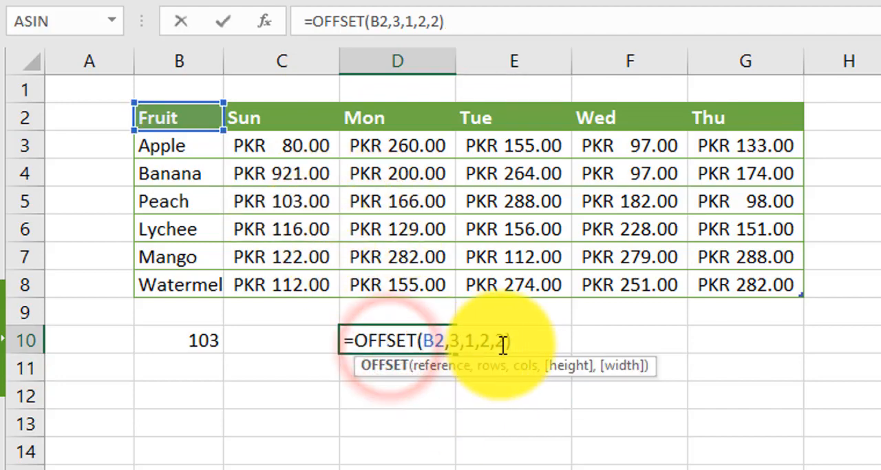
left_click(442, 348)
left_click(457, 346)
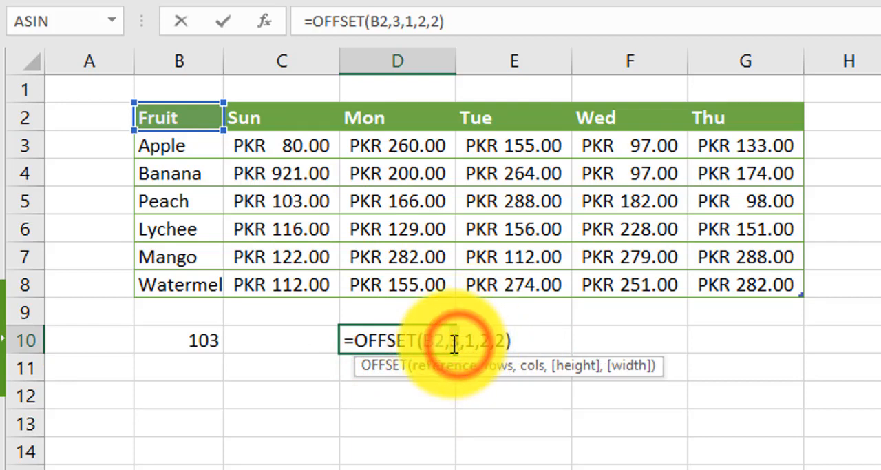
left_click(470, 340)
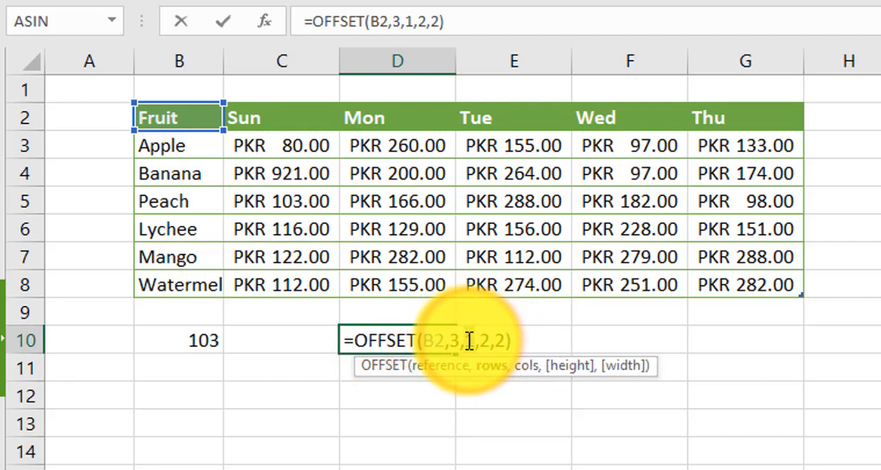
left_click(484, 340)
left_click(483, 340)
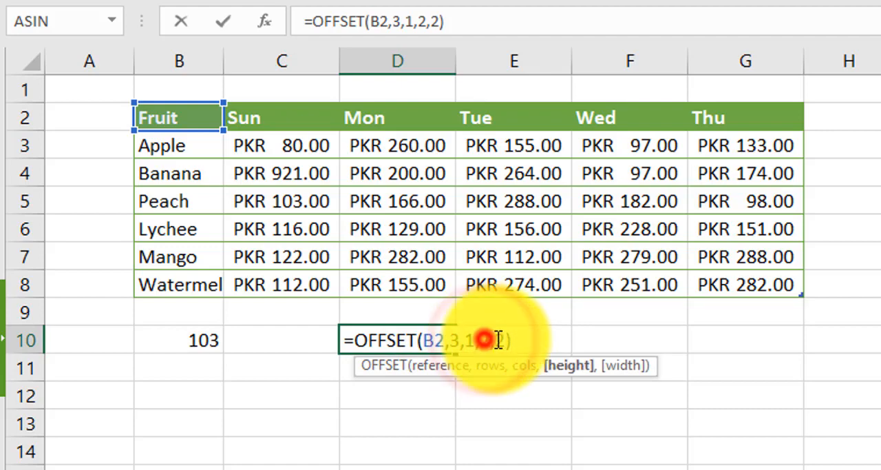
left_click(505, 340)
key("Return")
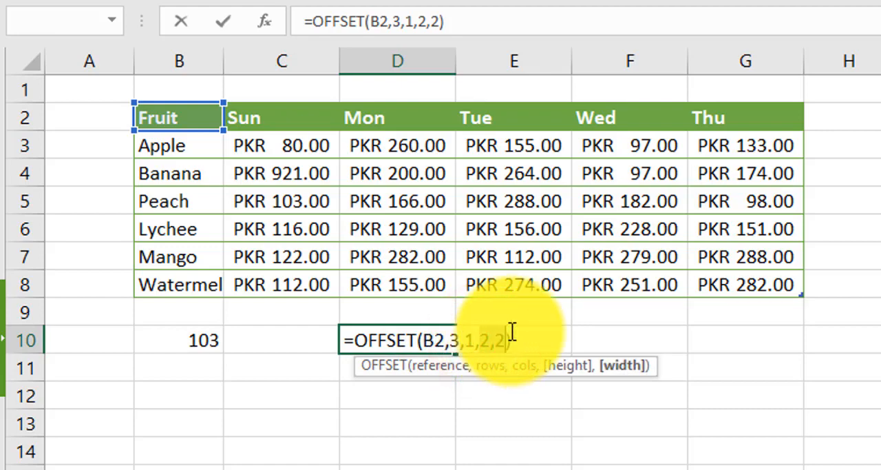
key("Escape")
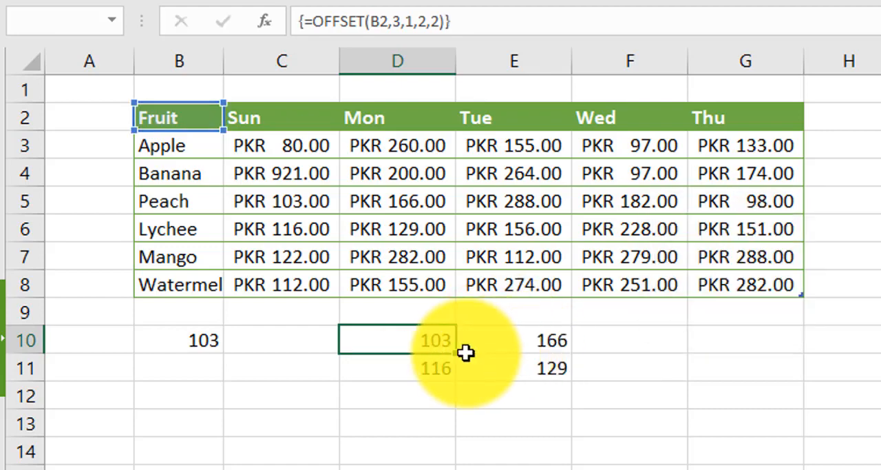
left_click_drag(418, 341, 526, 363)
left_click_drag(289, 200, 394, 229)
Try to delete only cell E11 from the array result in D10:E11
left_click(557, 360)
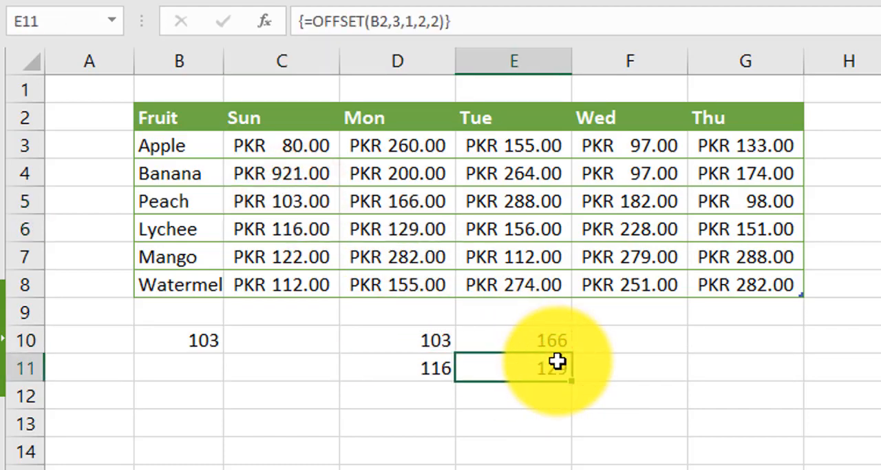
key("Delete")
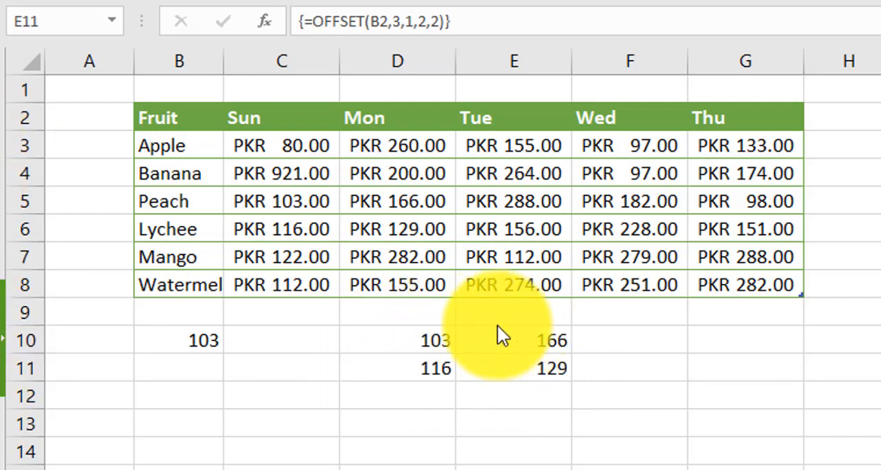
left_click_drag(411, 339, 530, 367)
Enter =SUM(OFFSET(B2,3,1,2,2)) in G10, reusing the copied OFFSET formula without its leading equals sign
left_click(744, 346)
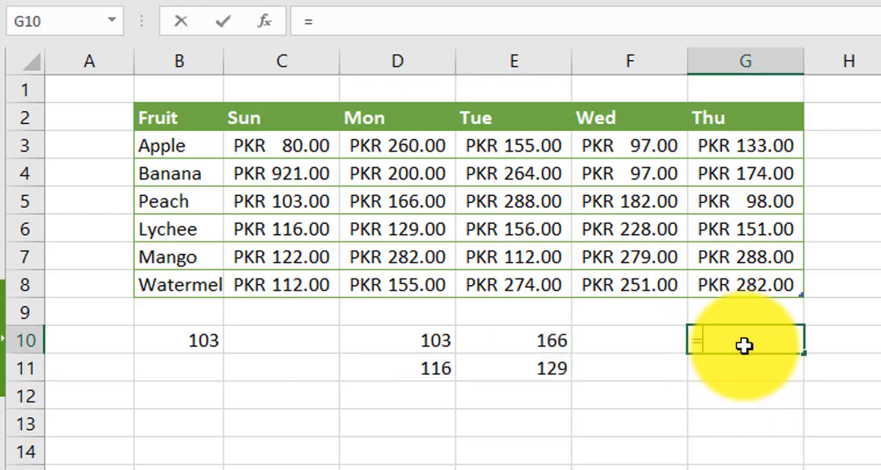
type("=sum(")
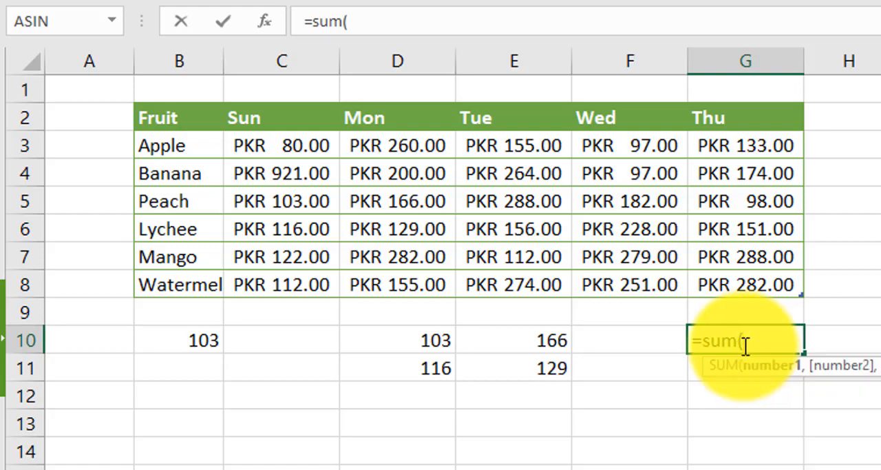
key("ctrl+v")
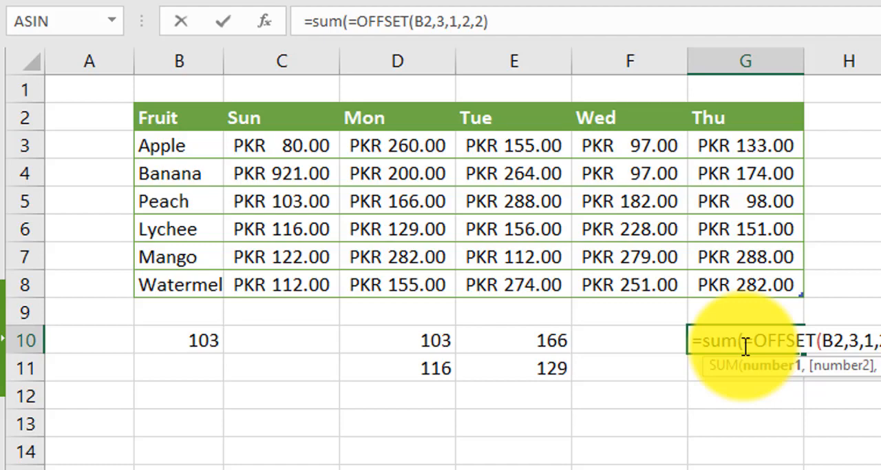
key("Return")
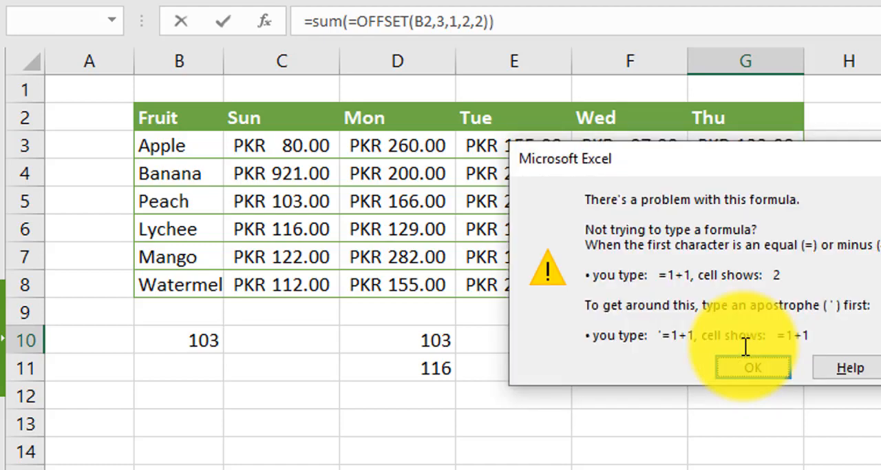
left_click(754, 367)
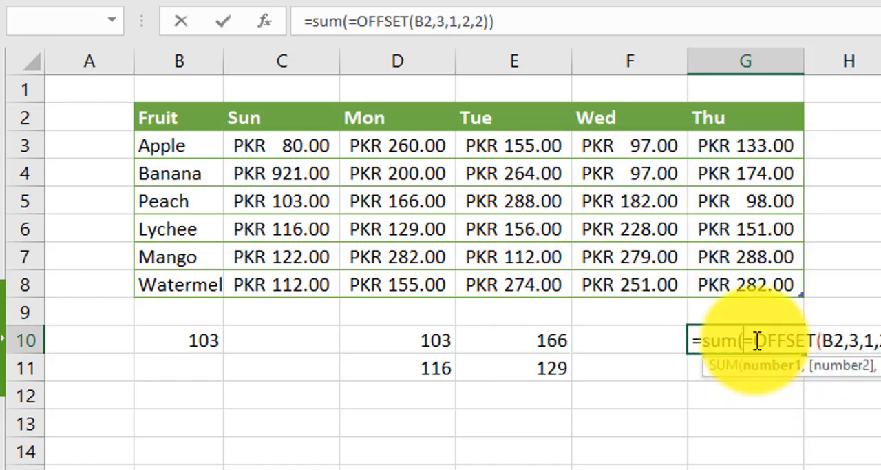
key("BackSpace")
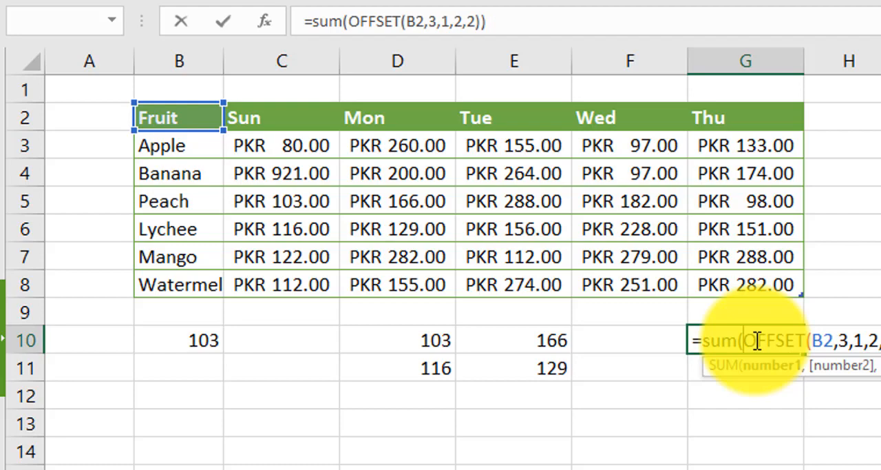
key("Return")
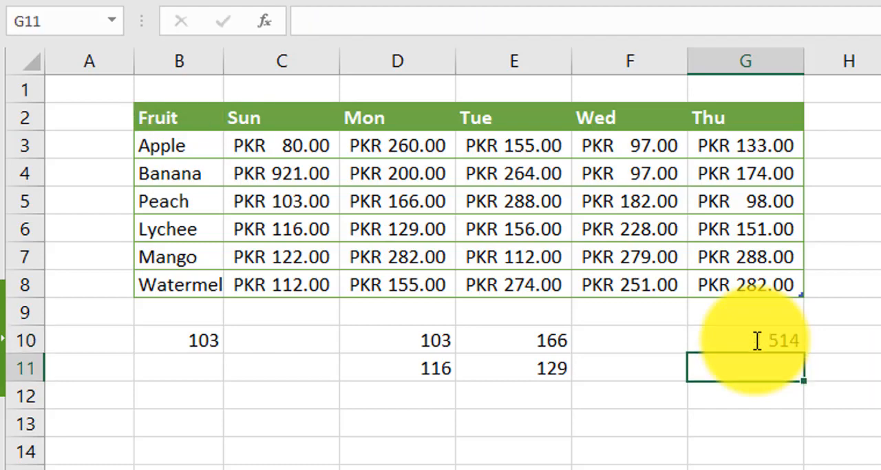
Compare the SUM result in G10 with range D10:E11 and review the SUM and OFFSET parts of its formula
left_click_drag(444, 337, 508, 361)
left_click(754, 337)
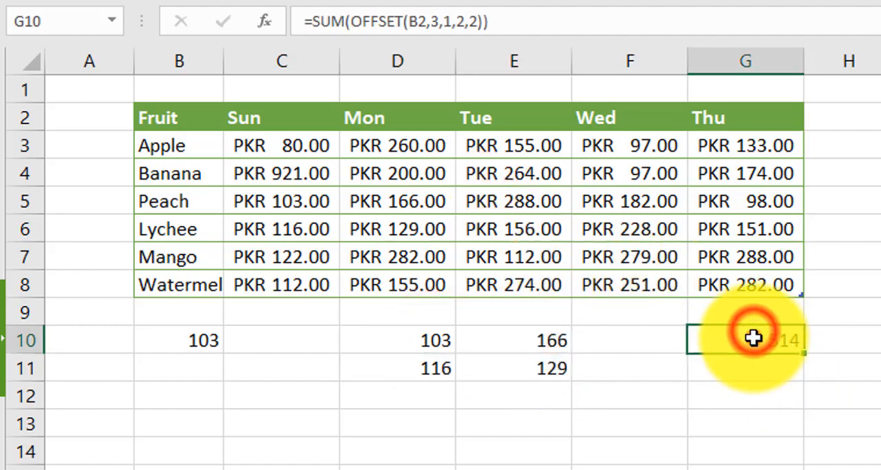
double_click(755, 339)
left_click(773, 341)
left_click(830, 340)
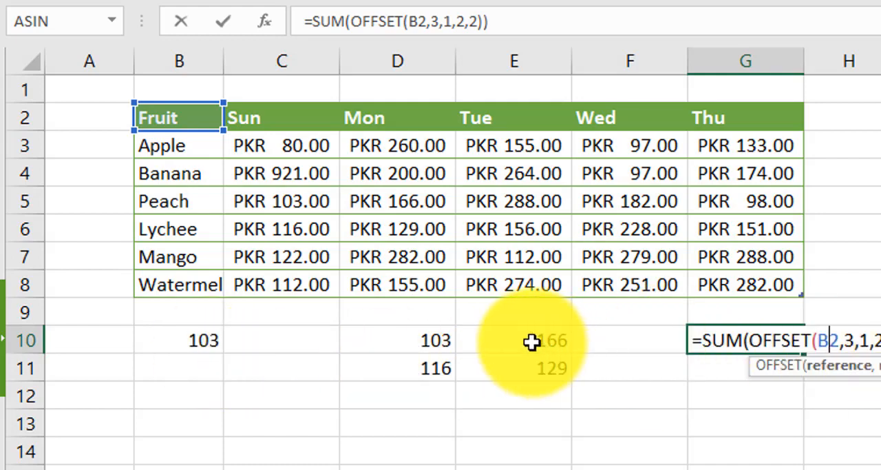
left_click(728, 341)
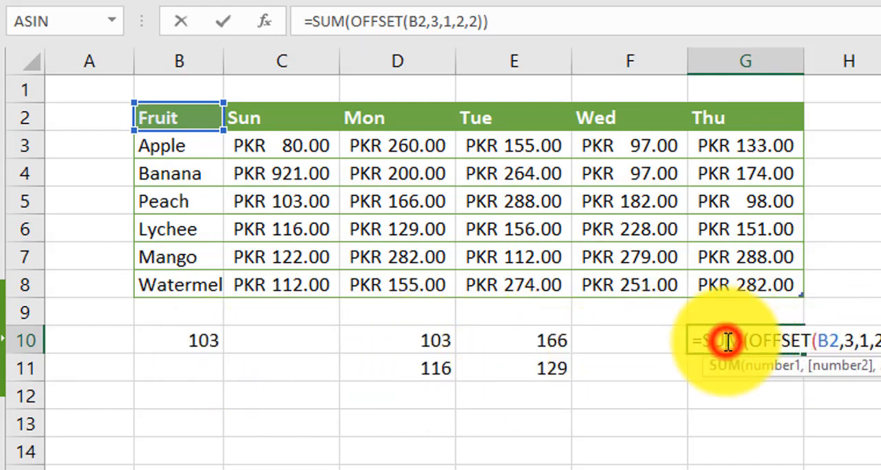
key("Return")
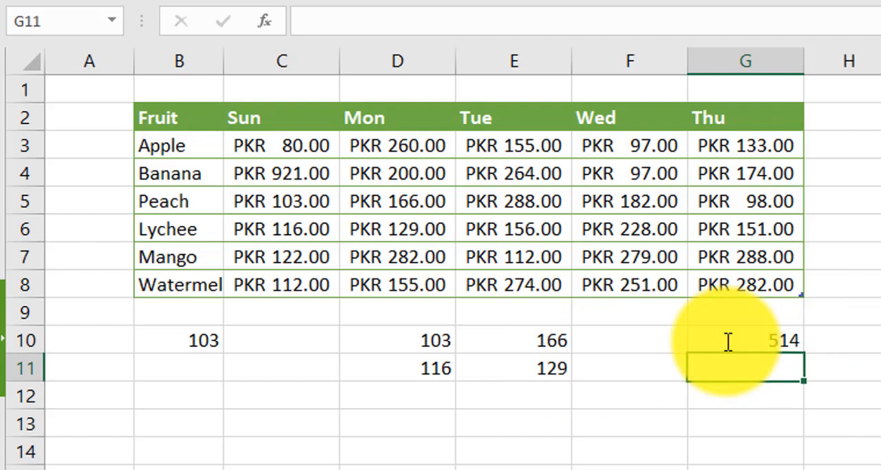
left_click(795, 342)
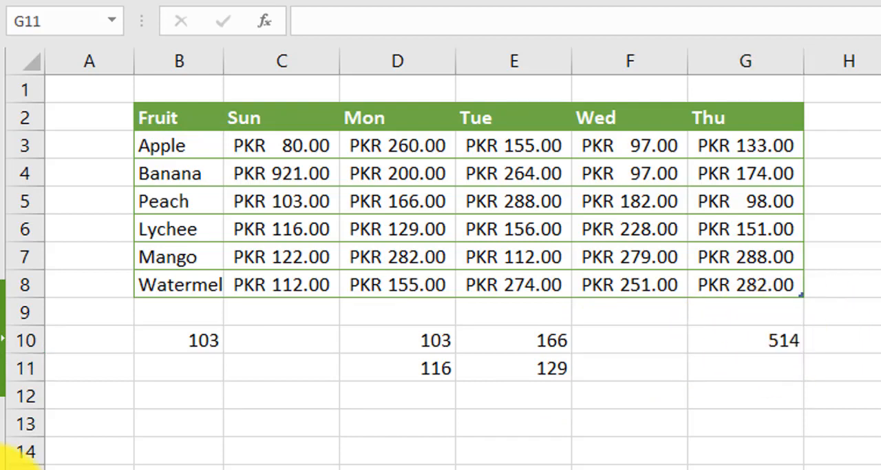
Enter Apple in cell B13 as the fruit to look up
left_click(283, 436)
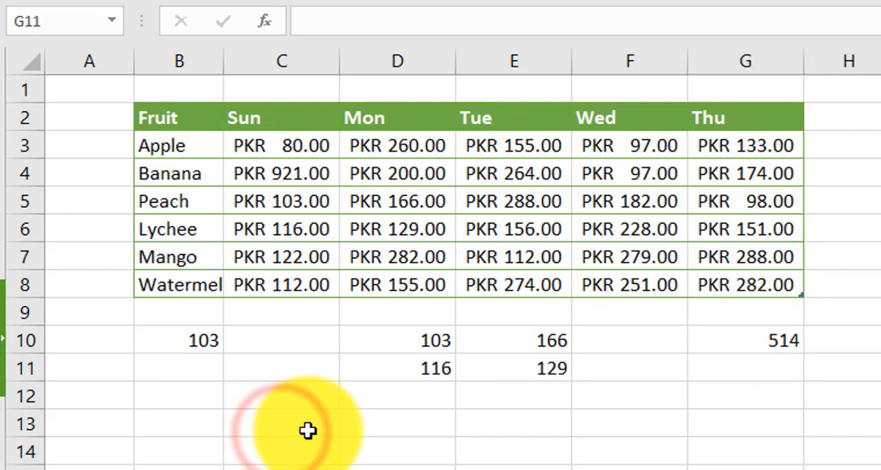
left_click(306, 429)
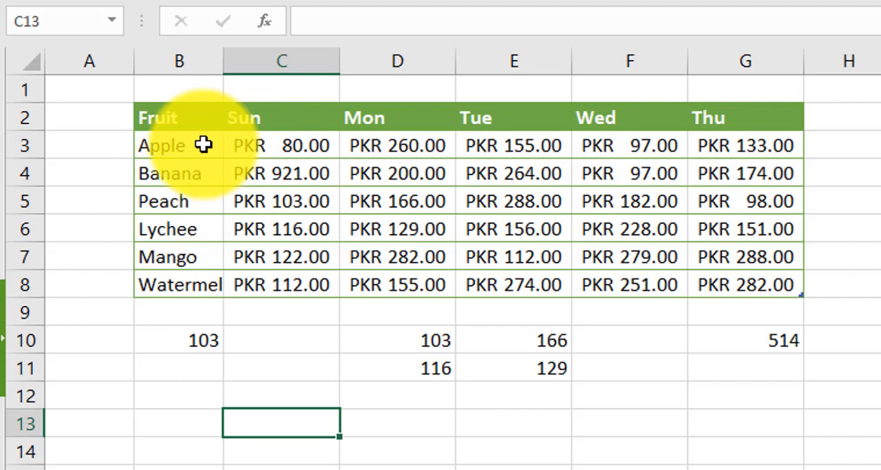
left_click(170, 425)
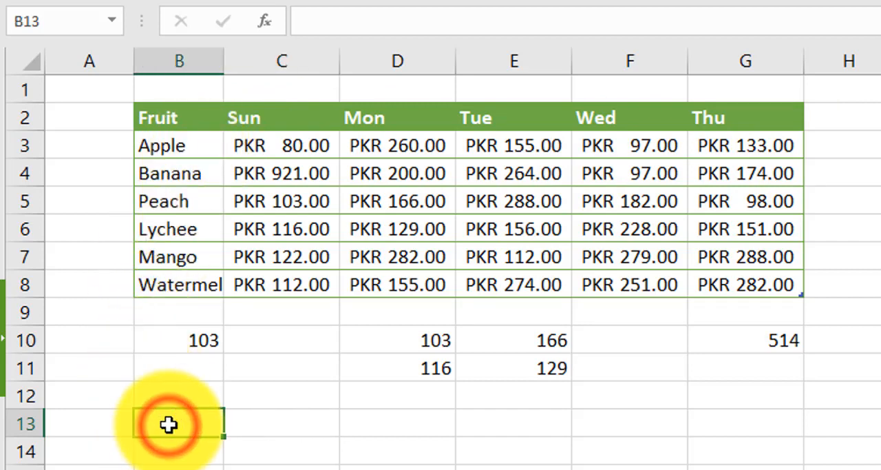
type("Apple")
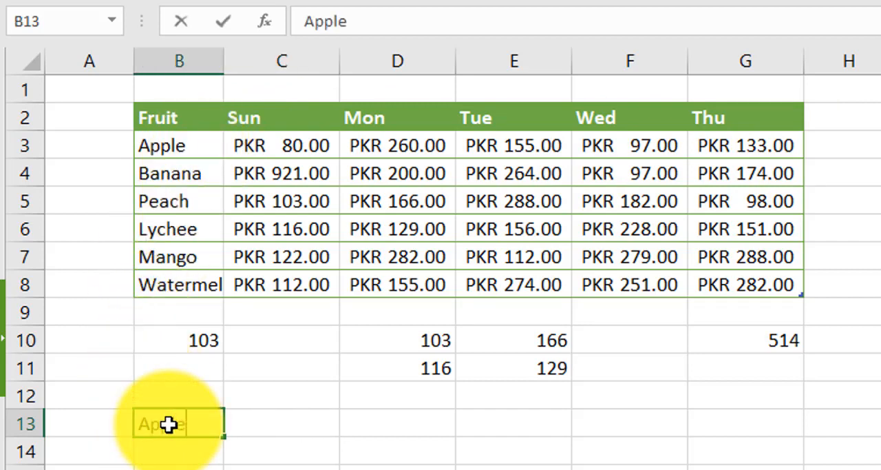
key("Tab")
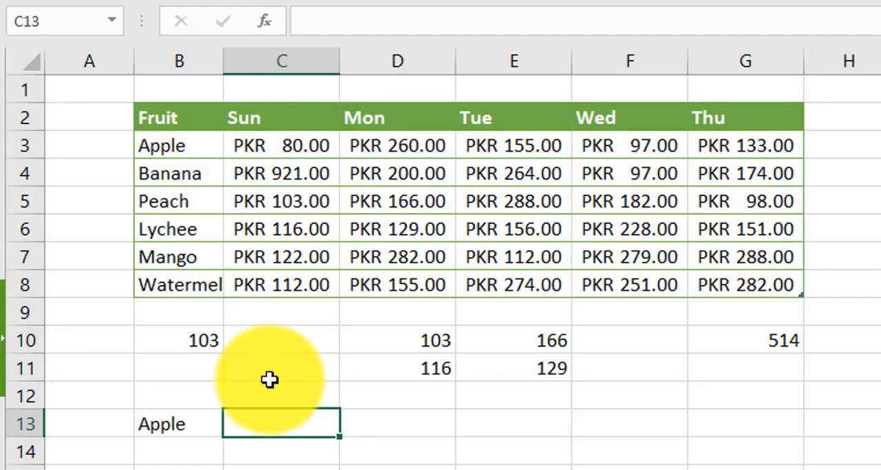
Start a SUM formula in C13 with a nested OFFSET that uses C3:G3 as its reference
left_click(260, 426)
type("=s")
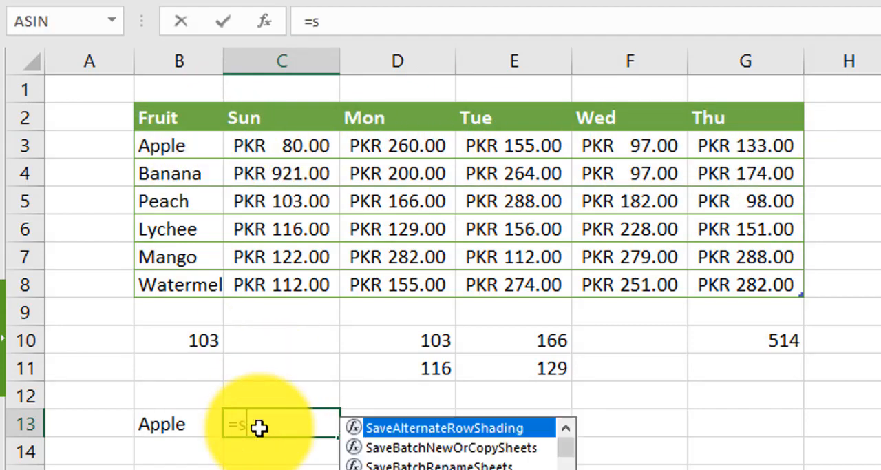
type("um(")
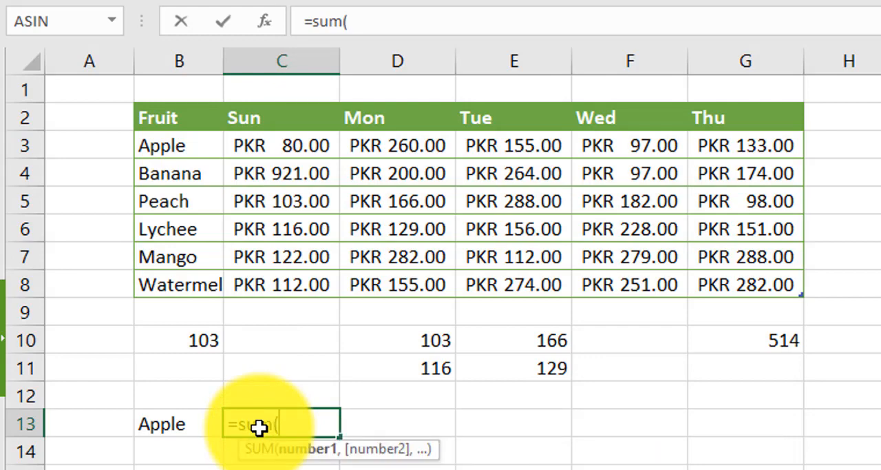
type("offset")
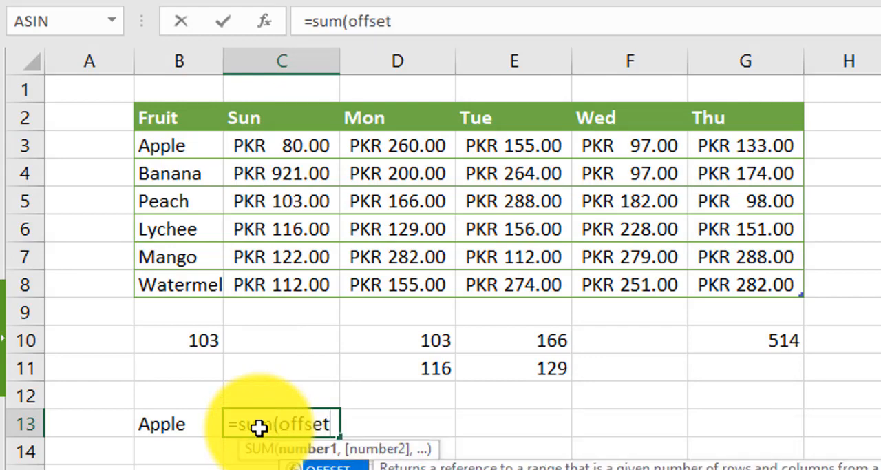
type("(")
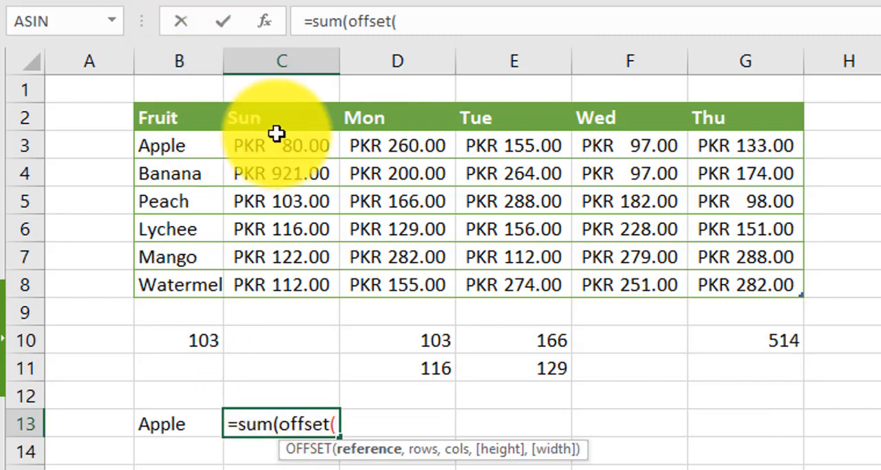
left_click_drag(280, 143, 785, 143)
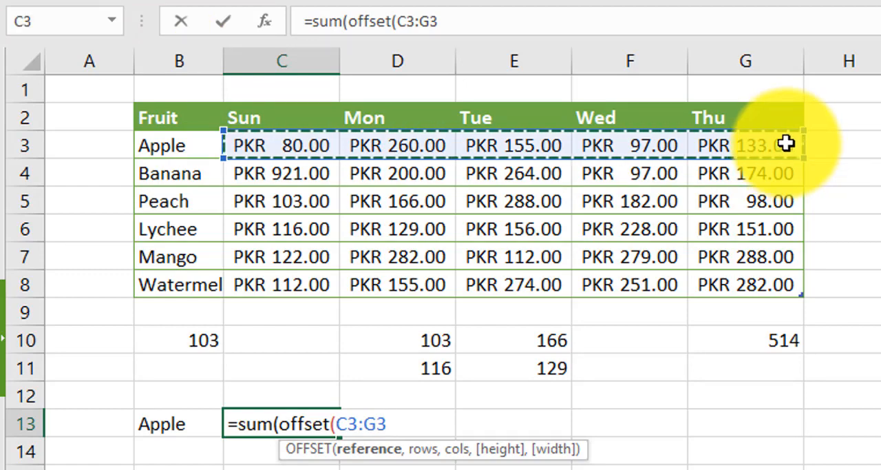
type(",")
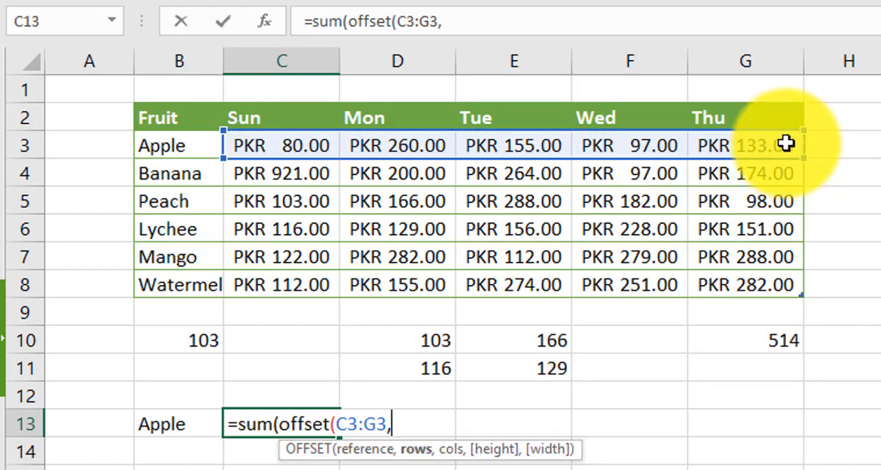
type("match")
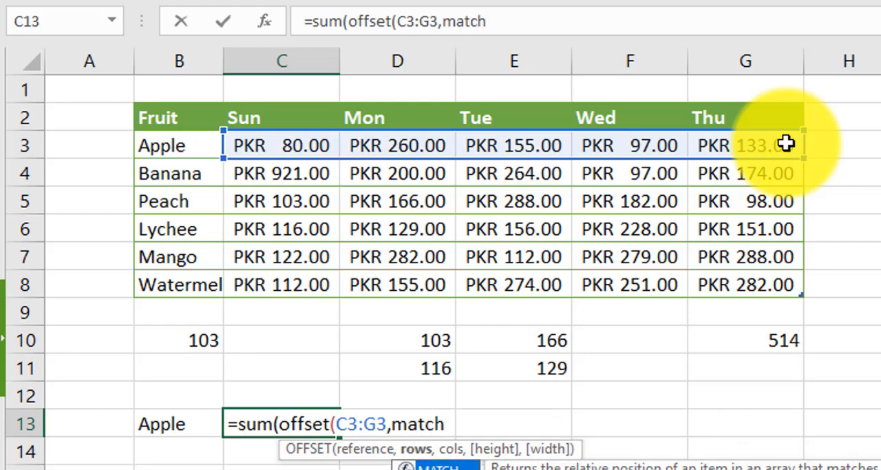
type("(")
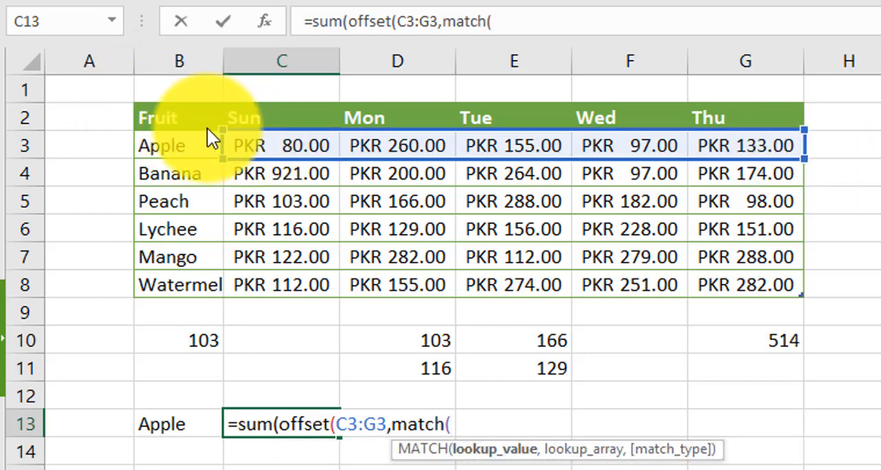
Add a nested MATCH as the OFFSET rows argument, with B13 as the lookup value
left_click(172, 426)
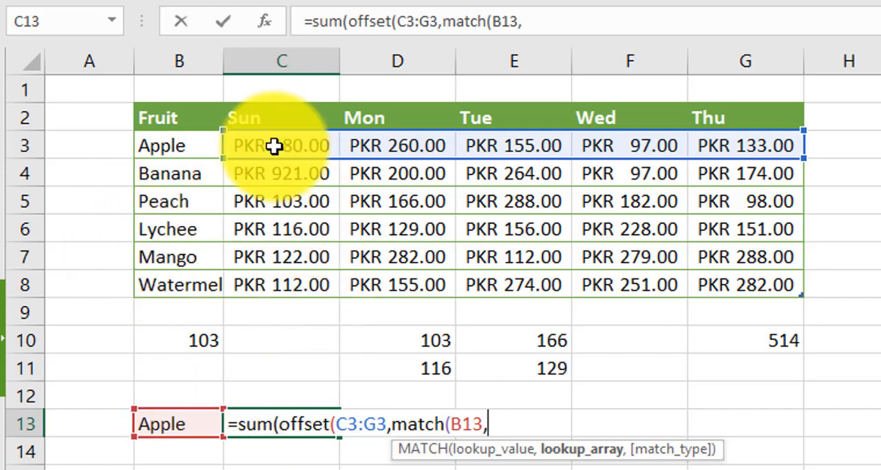
left_click_drag(183, 148, 172, 291)
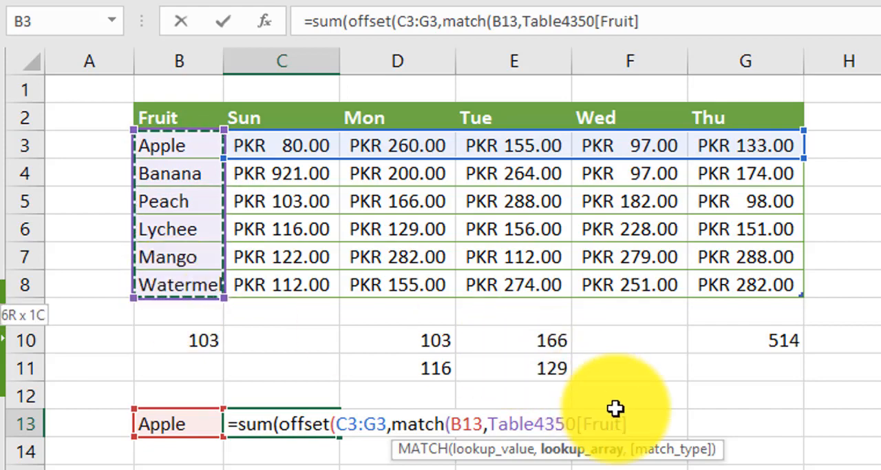
key("shift+Left")
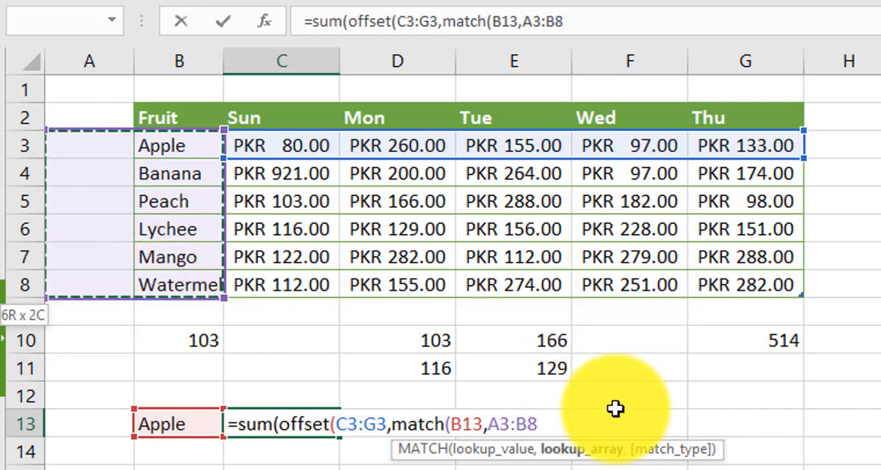
key("Left")
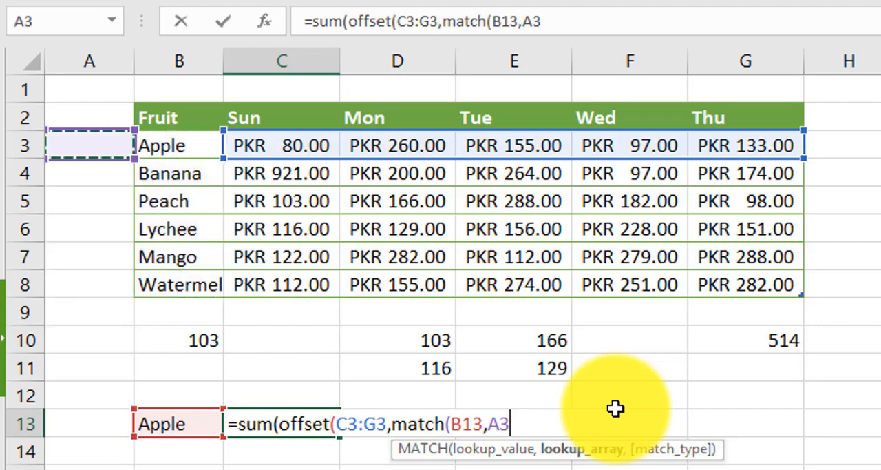
key("BackSpace")
key("BackSpace")
Set the MATCH lookup array to B3:B8 and complete C13 as =SUM(OFFSET(C3:G3,MATCH(B13,B3:B8,),))
type("B3")
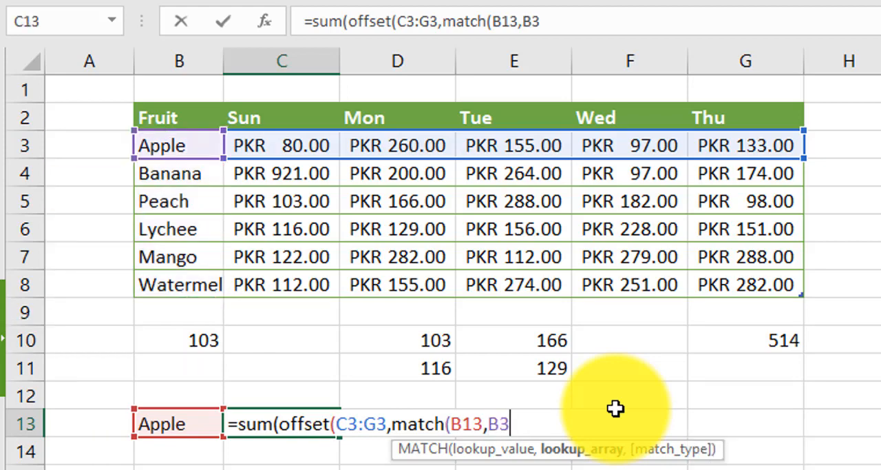
type(":B8")
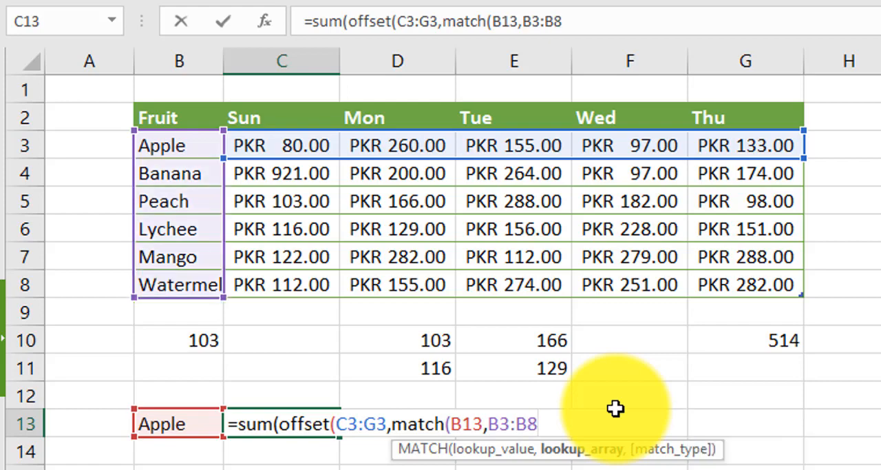
type(",)")
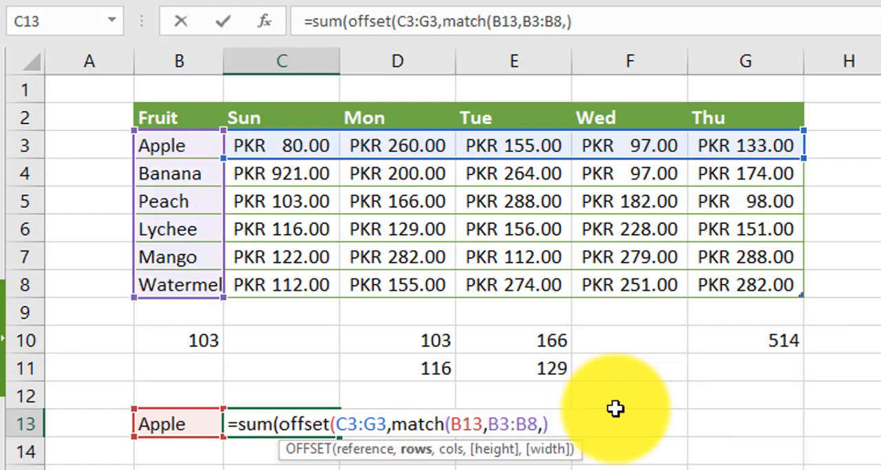
type(",))")
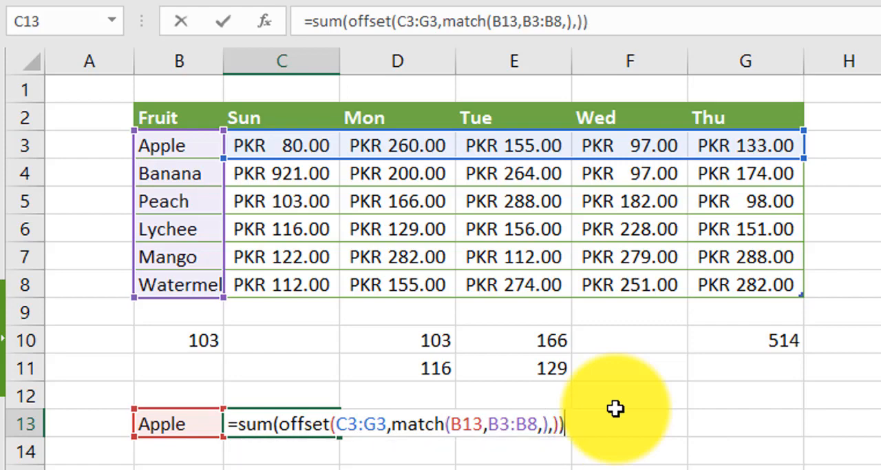
key("Return")
key("Up")
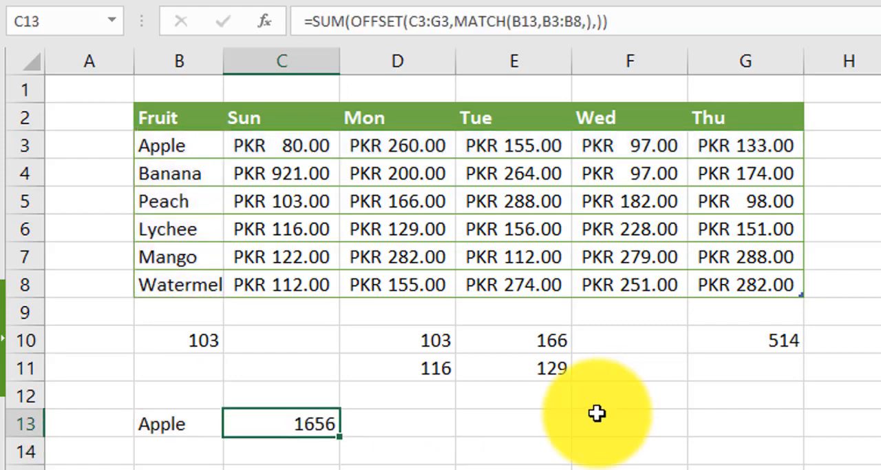
Review the formula in C13 and its references to the fruit in B13 and the table ranges
left_click(176, 424)
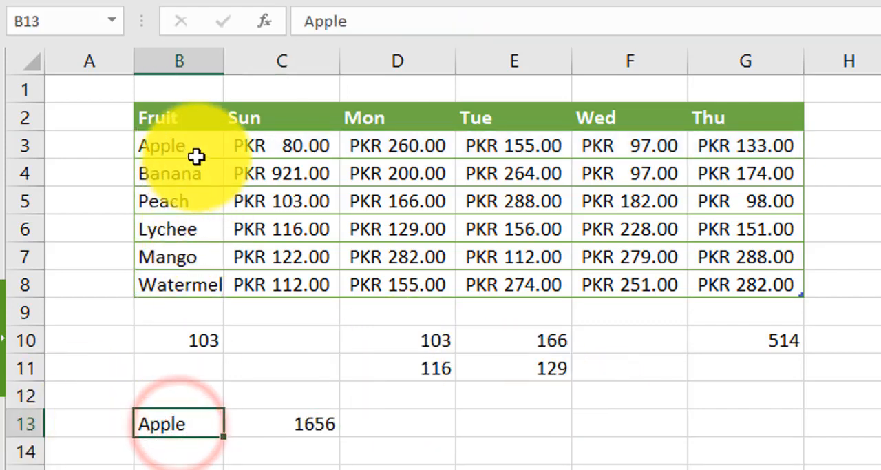
left_click(305, 424)
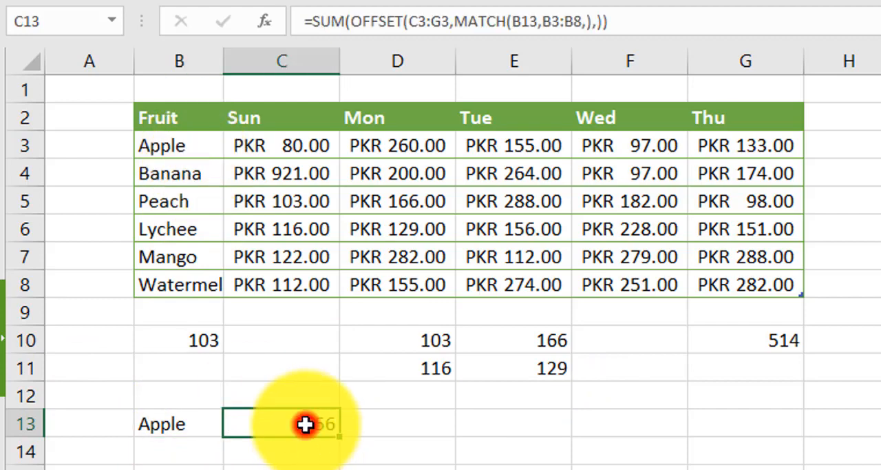
double_click(296, 424)
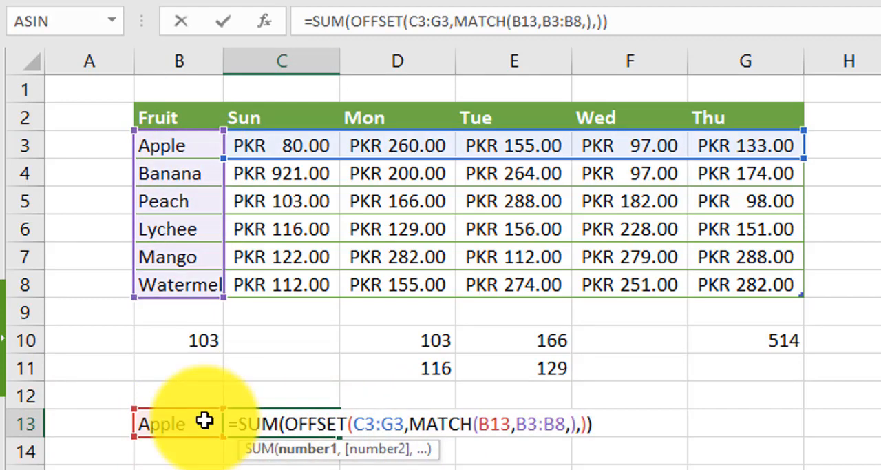
key("Return")
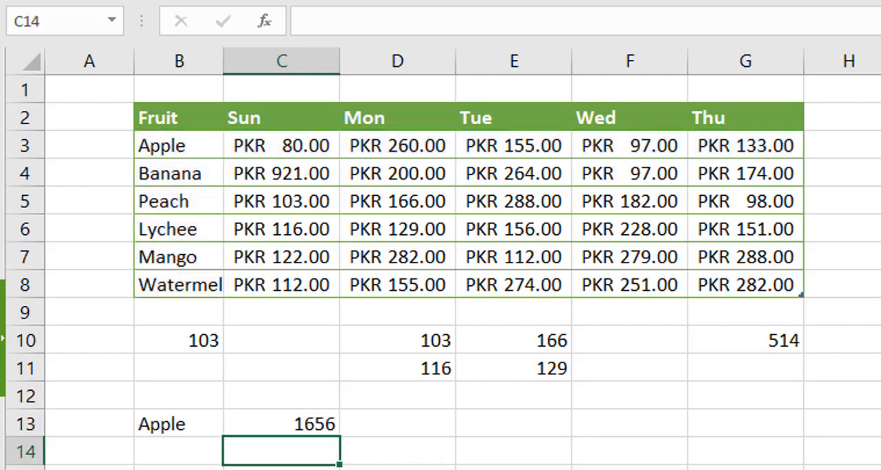